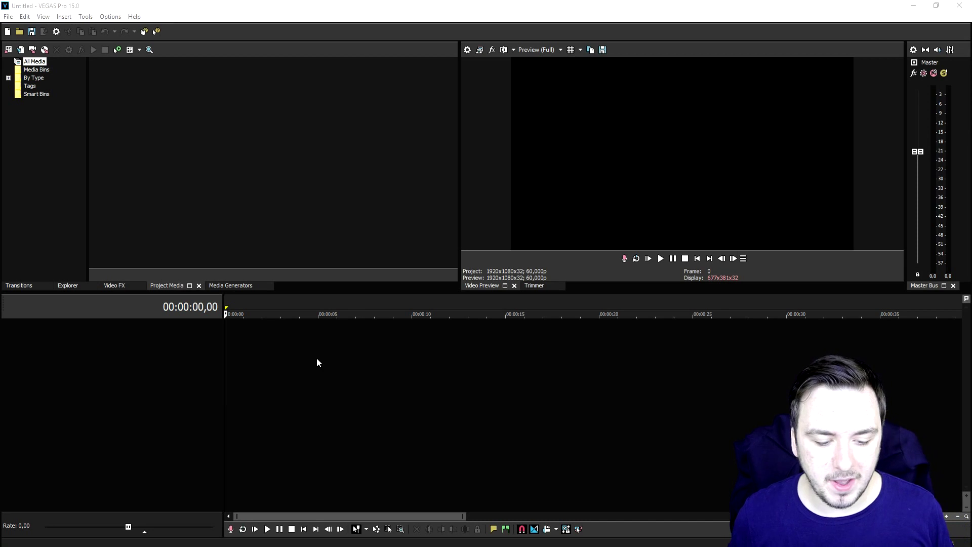
Switch to WordPad to view a blank, enlarged page, and return to VEGAS Pro
left_click(458, 543)
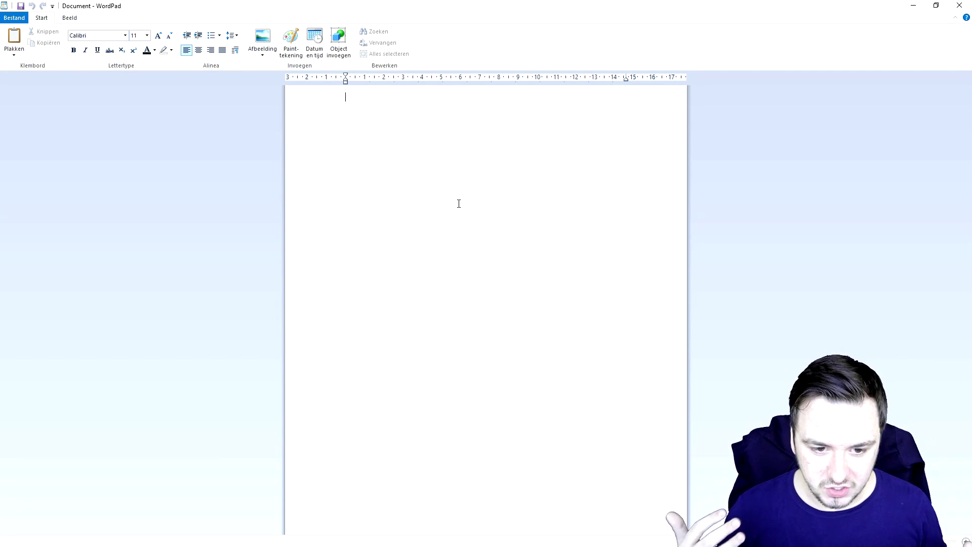
scroll(458, 204, "up", 2)
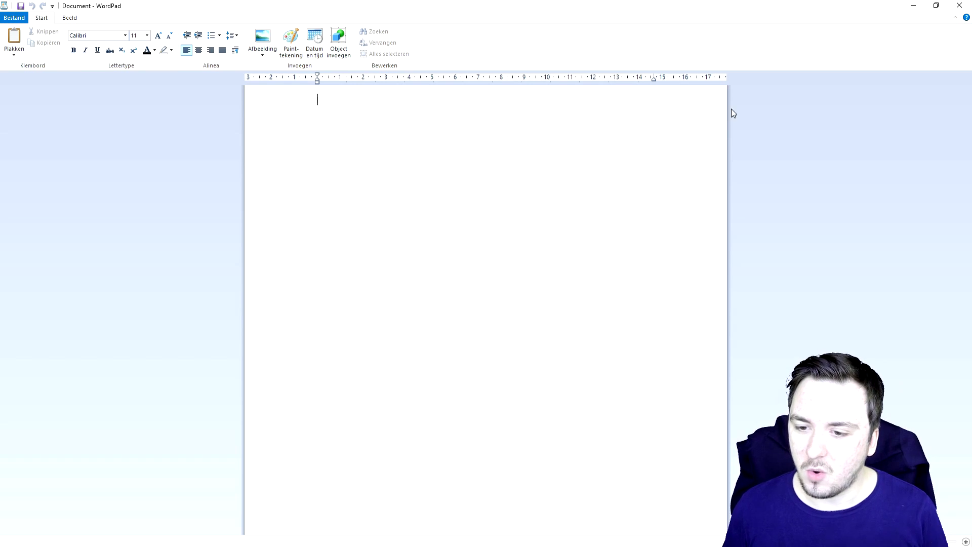
left_click(914, 7)
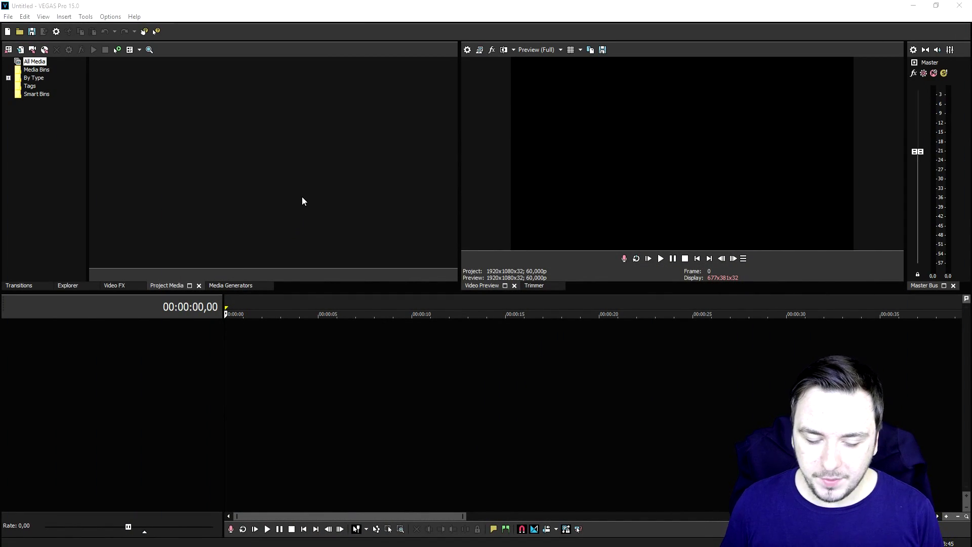
Insert an audio track into the empty project
right_click(175, 336)
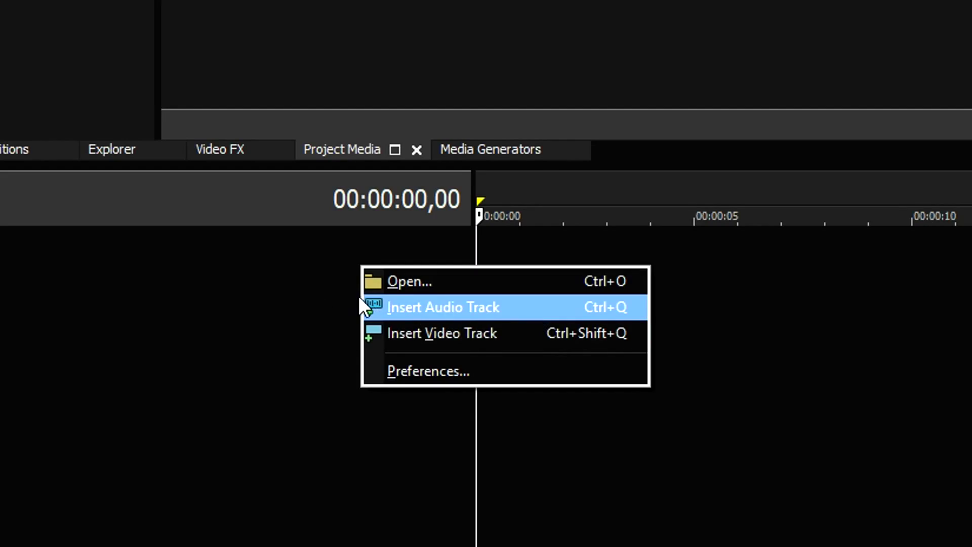
right_click(106, 349)
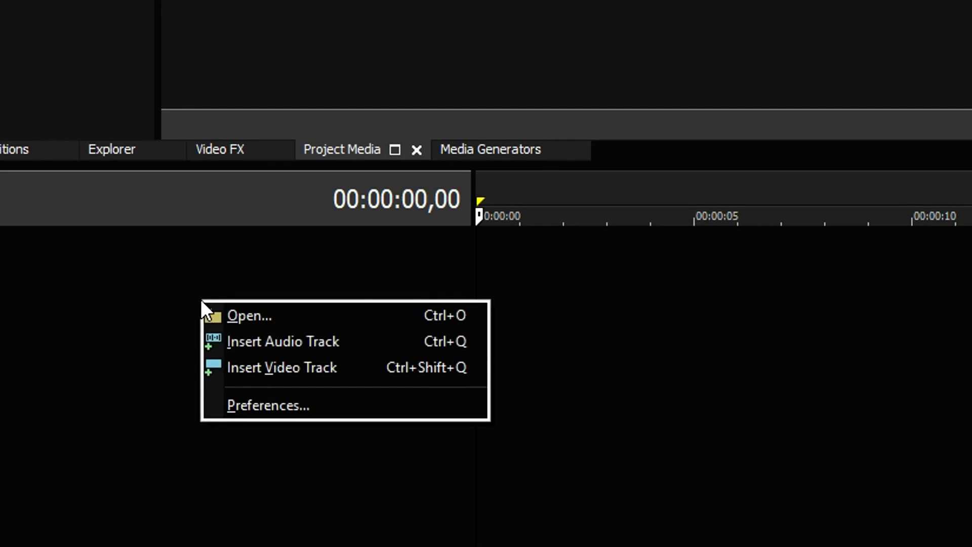
left_click(199, 370)
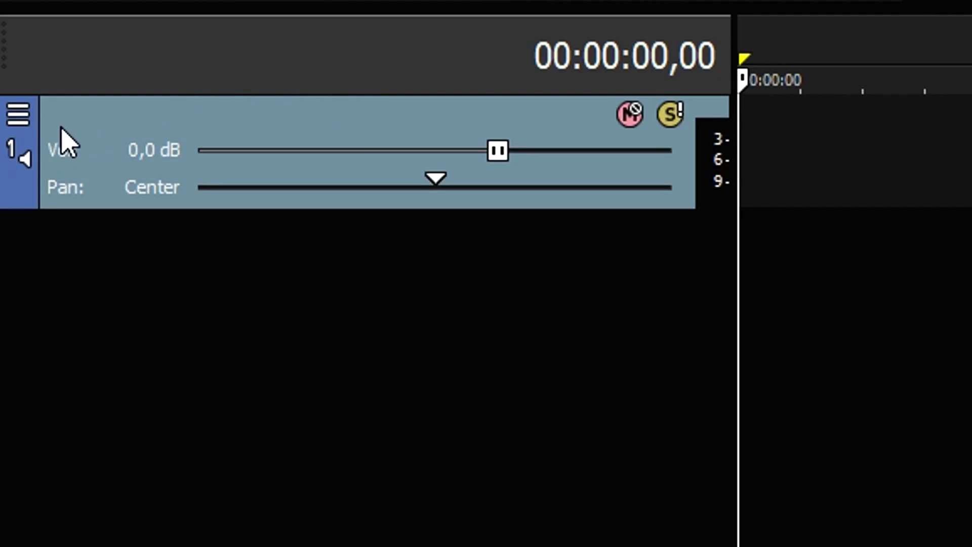
Show Arm For Record, Invert Track Phase, Activate Automation Controls, Track FX, Output Bus, Record Input and Min/Max in the audio track headers
left_click(17, 122)
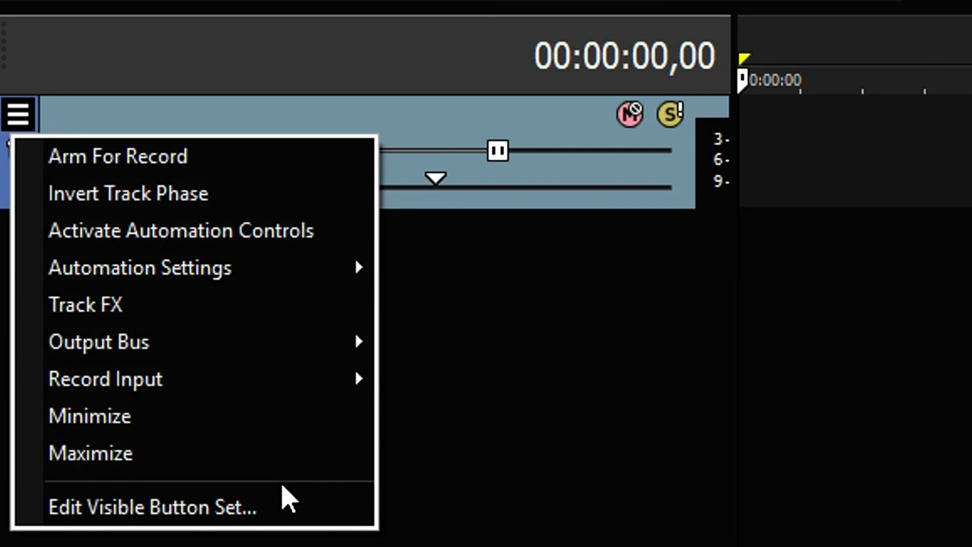
left_click(282, 509)
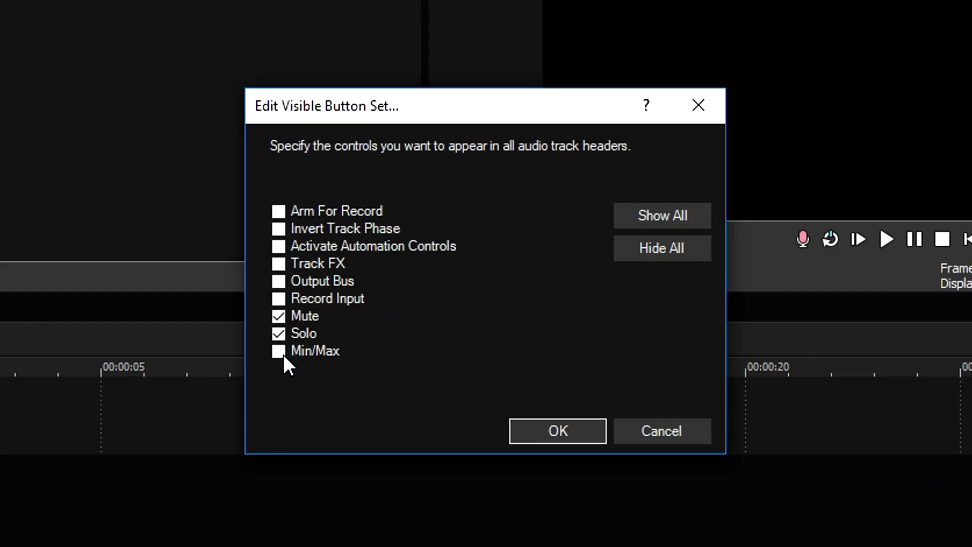
left_click(397, 308)
left_click(278, 299)
left_click(279, 281)
left_click(280, 263)
left_click(280, 246)
left_click(279, 228)
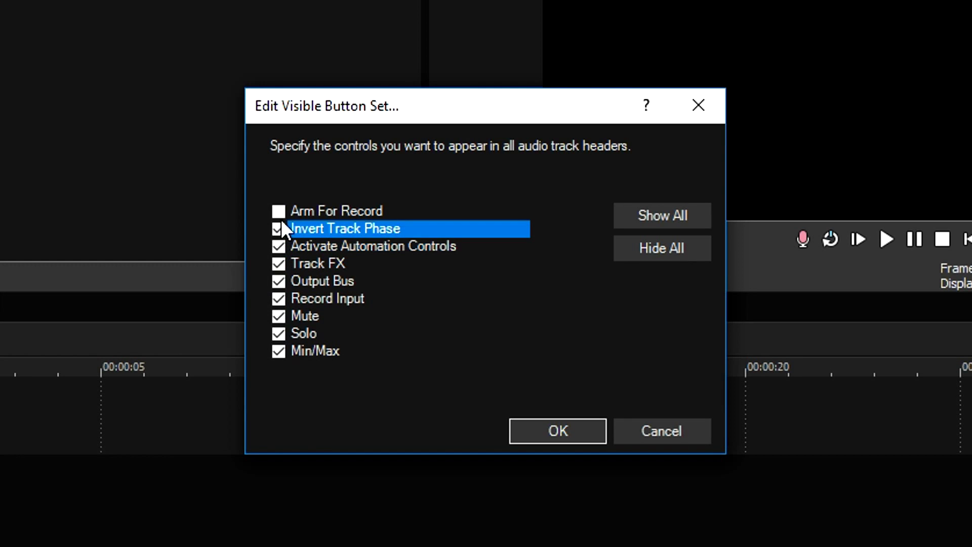
left_click(278, 210)
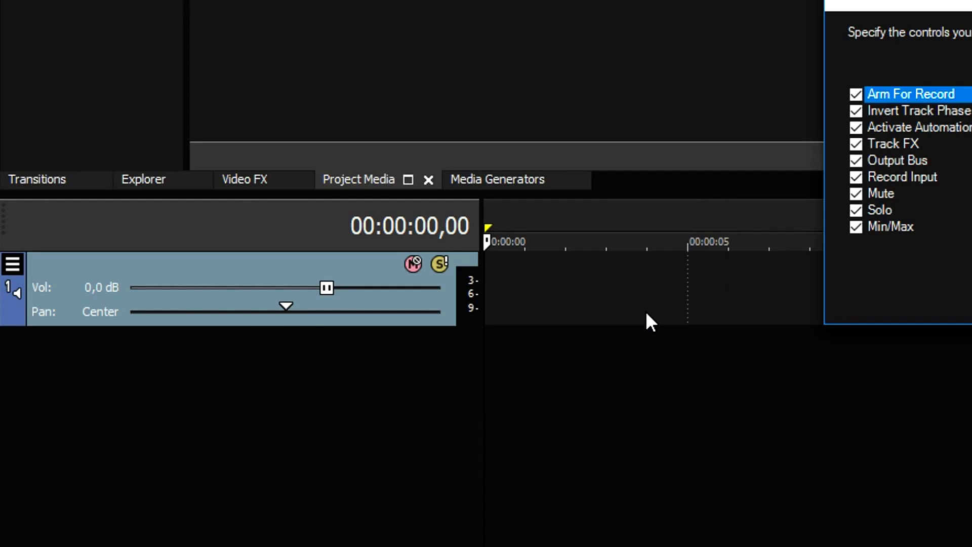
key("Return")
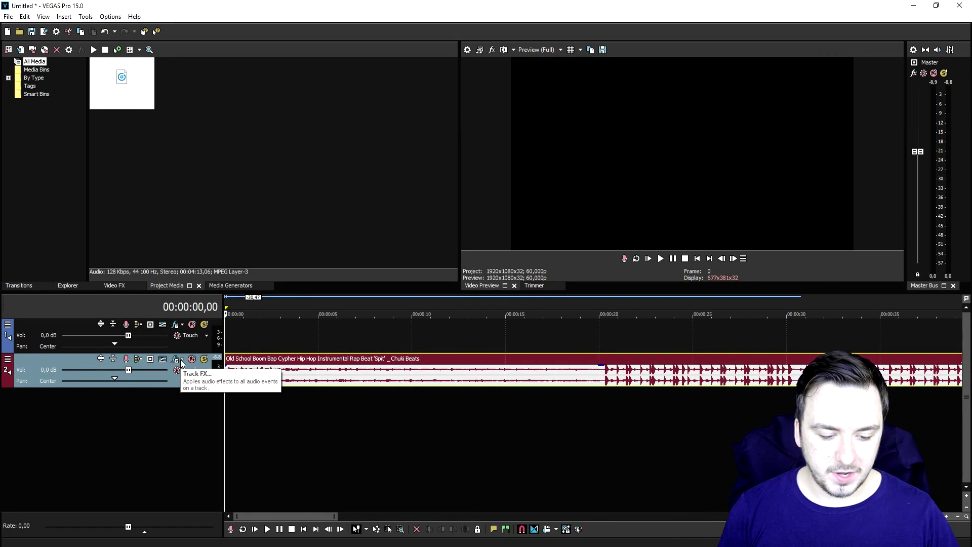
Play the instrumental from about the five-second mark to preview it, and stop playback
left_click(320, 302)
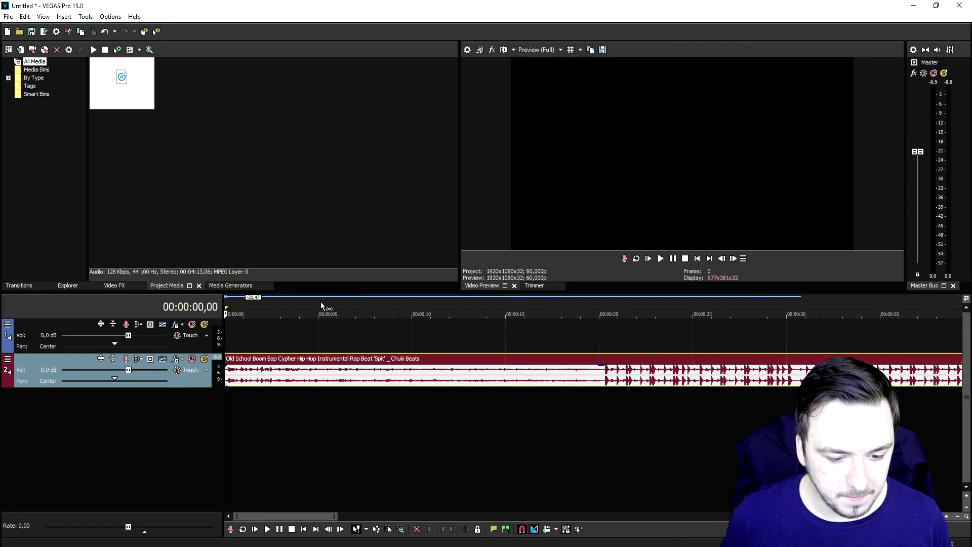
key("space")
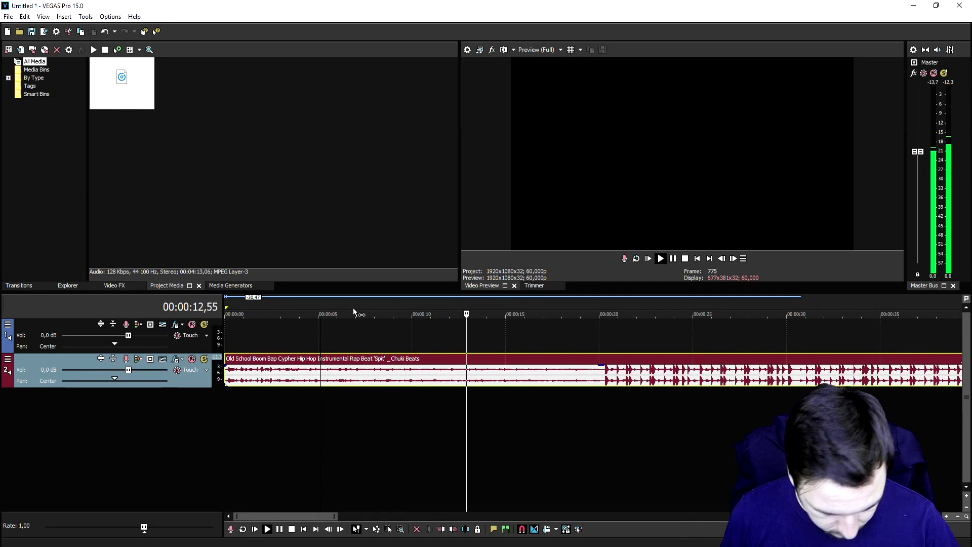
key("space")
Arm the empty audio track for recording, accepting the Documents folder for the recorded files
scroll(603, 340, "down", 1)
scroll(498, 335, "down", 1)
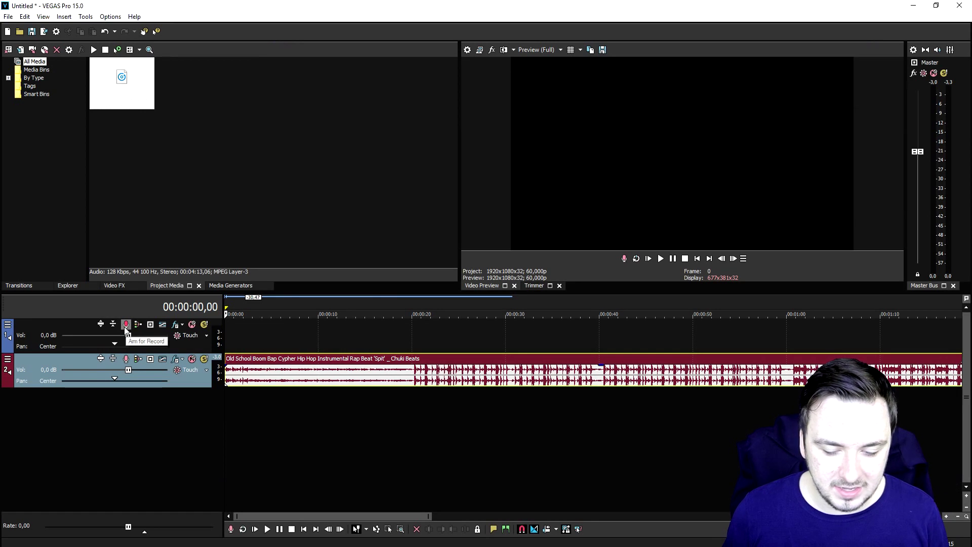
left_click(126, 327)
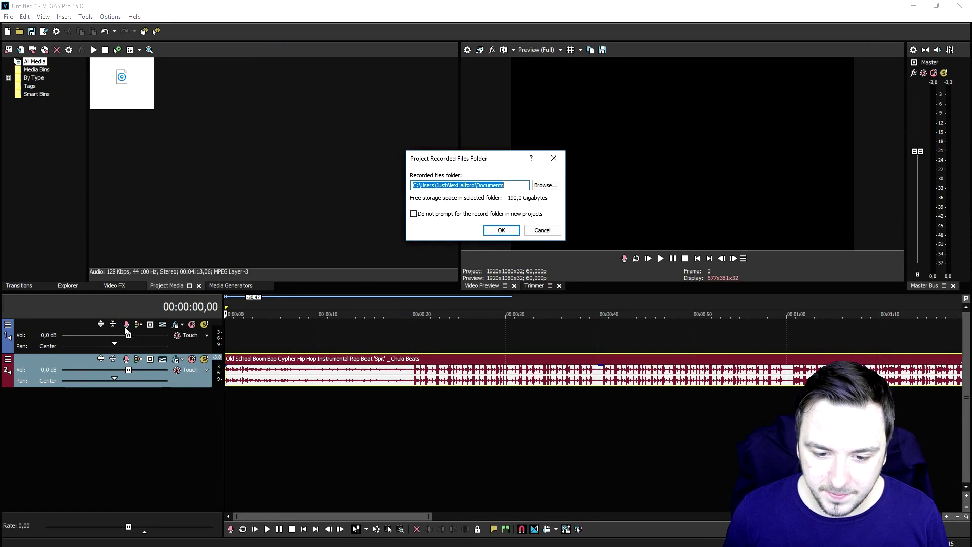
left_click(525, 185)
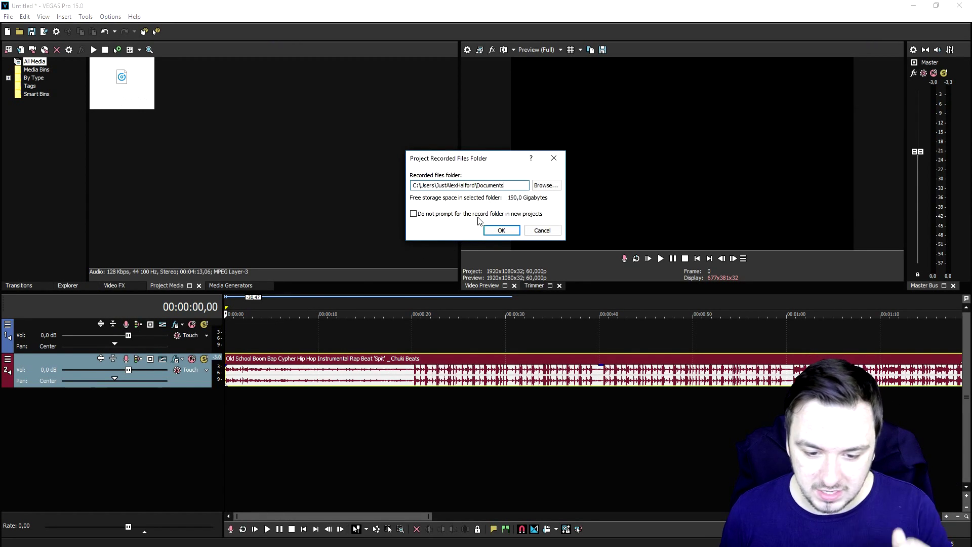
left_click(504, 231)
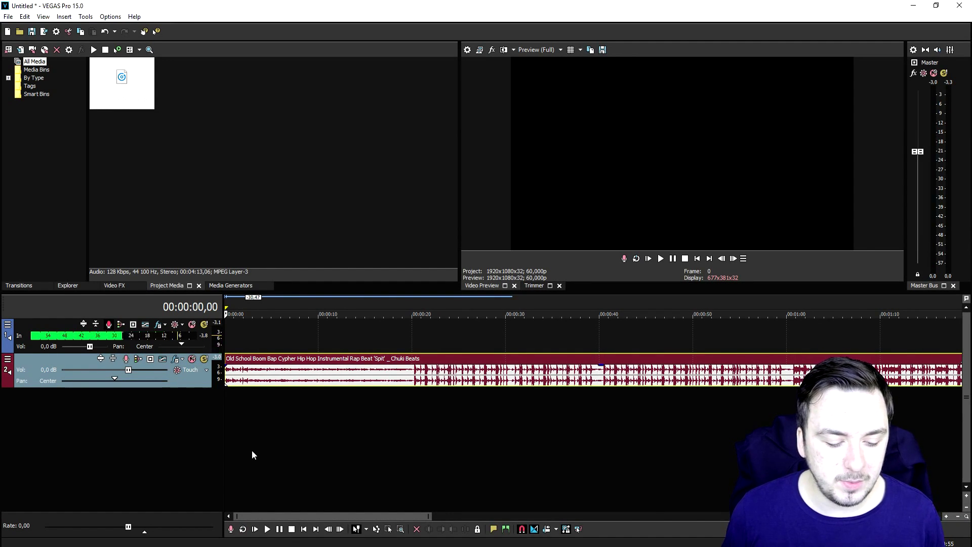
Record a take of about 30 seconds over the instrumental on the armed track and keep the recorded file
left_click(231, 529)
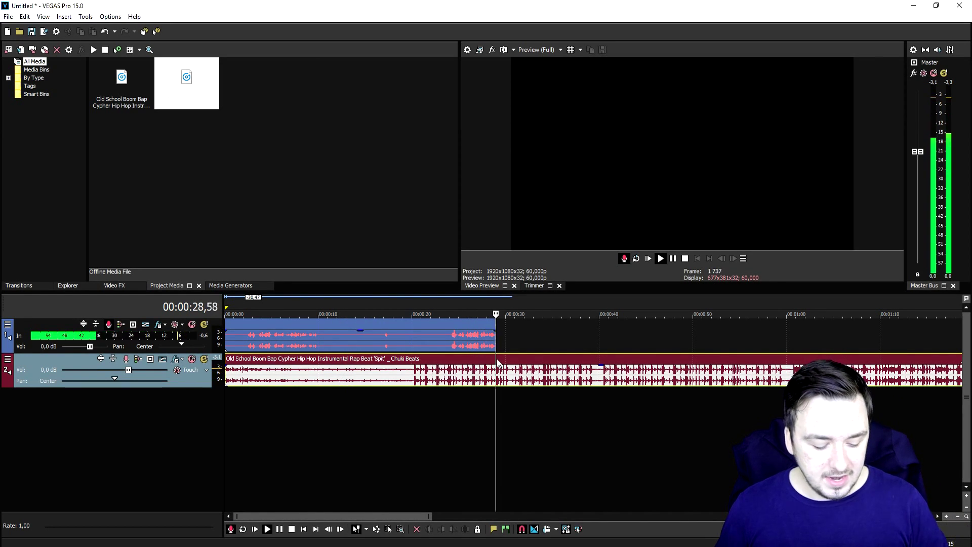
key("space")
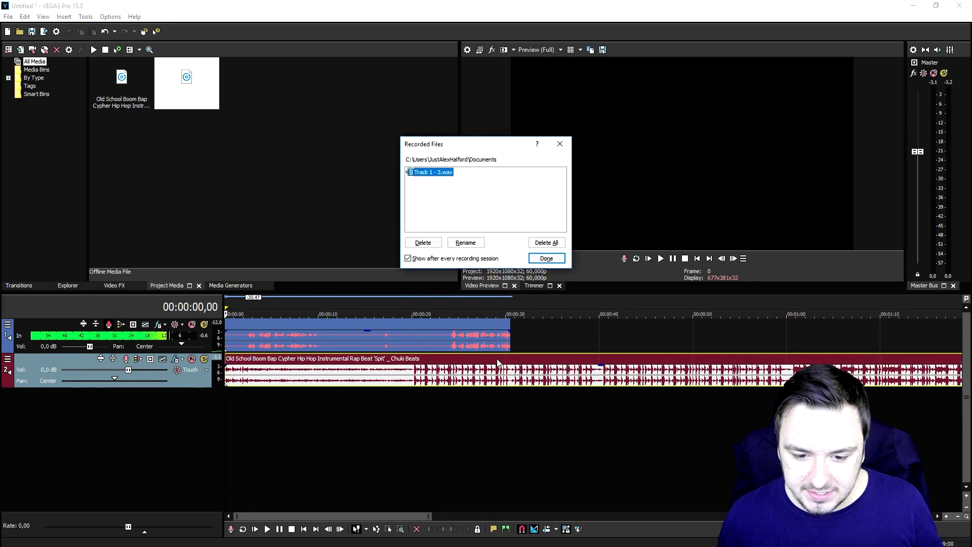
left_click(541, 259)
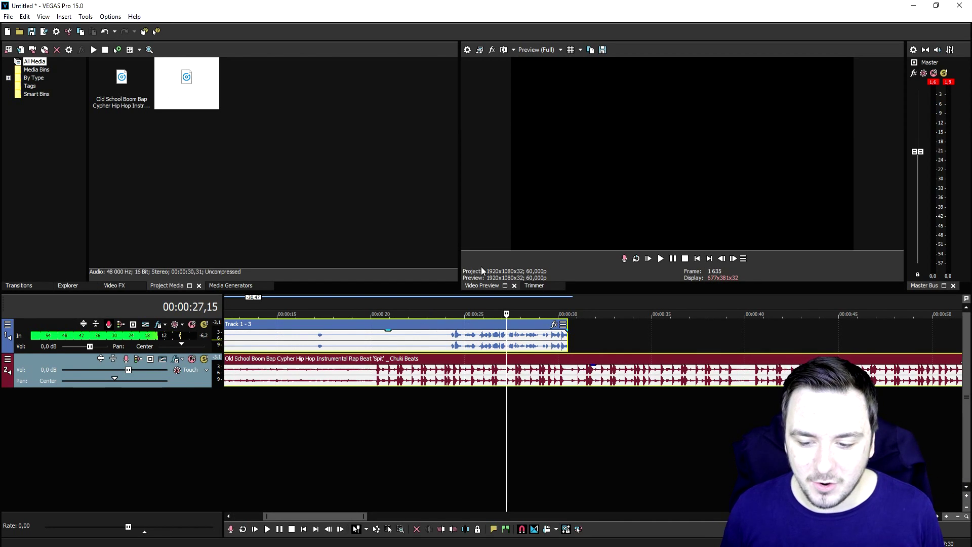
Return the playhead to the start and select the time range spanning the whole instrumental
left_click(697, 258)
scroll(484, 328, "down", 3)
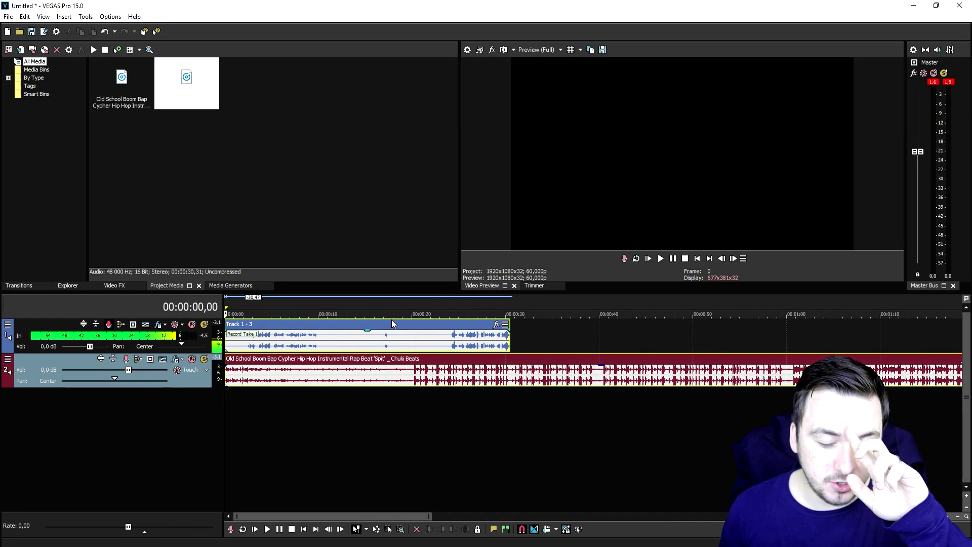
scroll(477, 363, "down", 5)
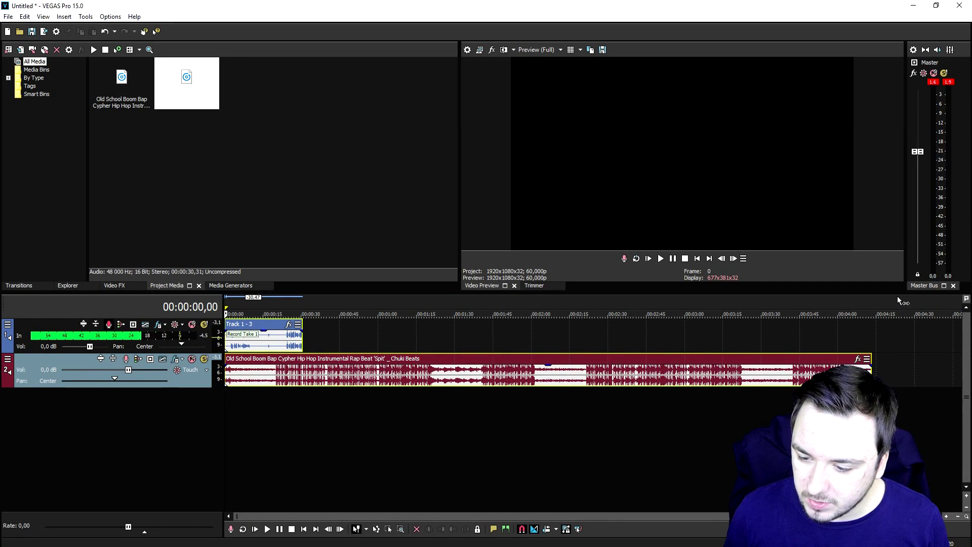
left_click(863, 306)
left_click_drag(862, 305, 187, 300)
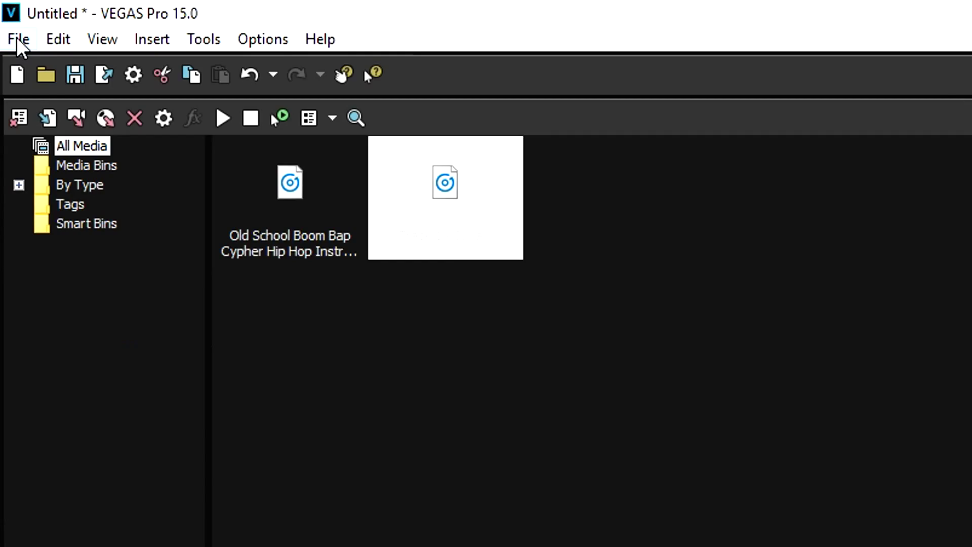
Set up a render in the MP3 Audio format with the file name "Diss track finished"
left_click(18, 39)
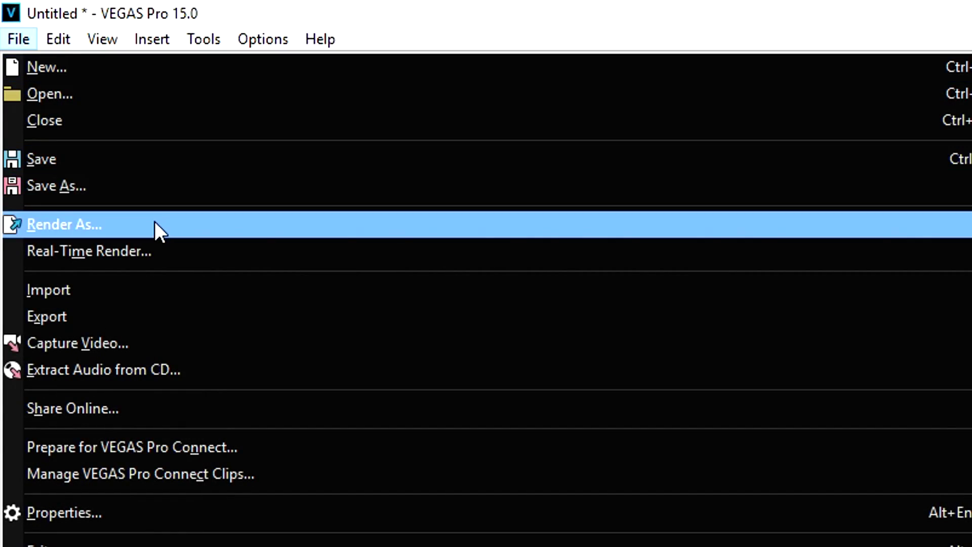
left_click(156, 225)
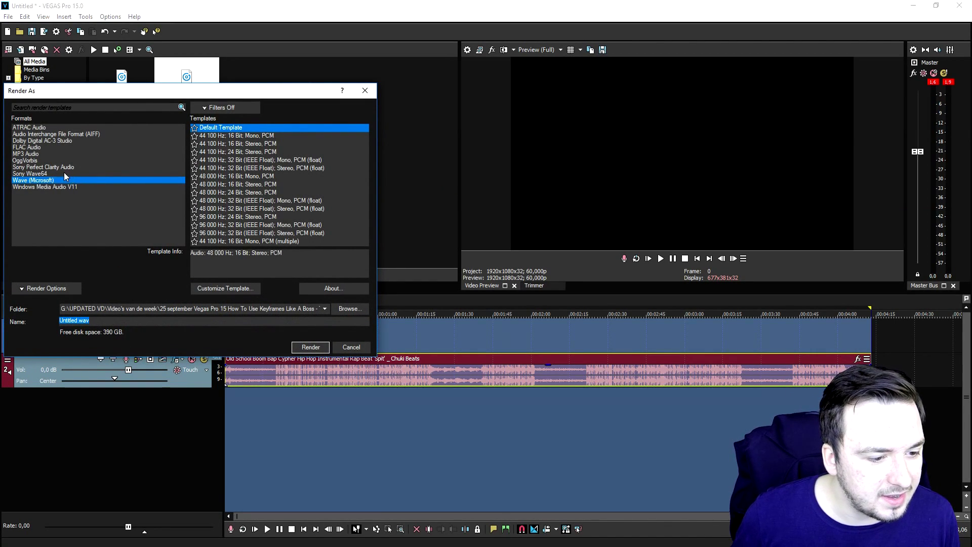
left_click(31, 154)
double_click(75, 320)
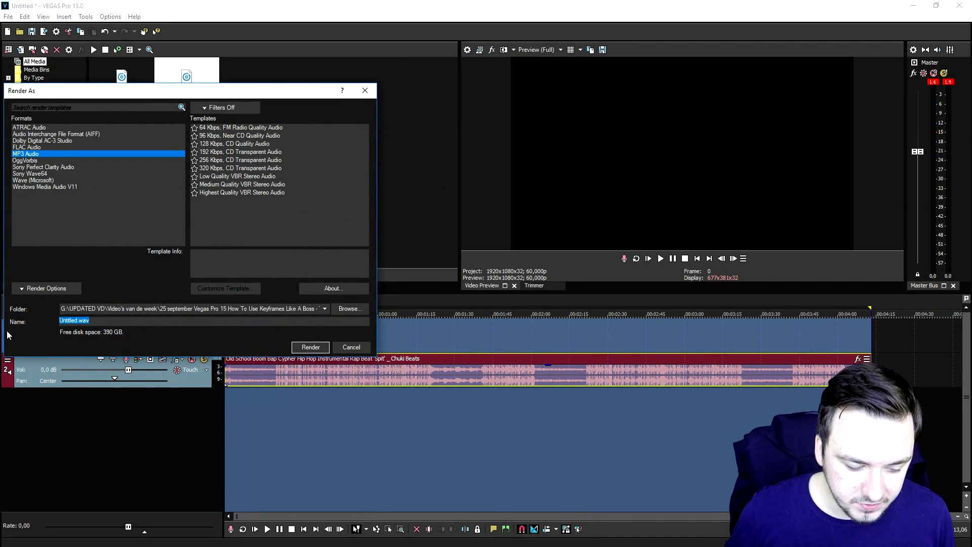
type("D")
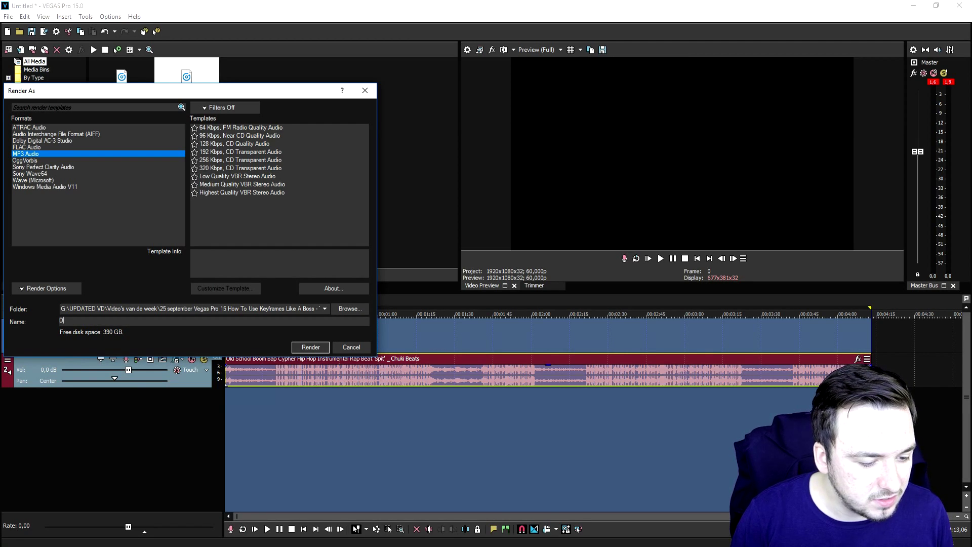
type("iss track finis")
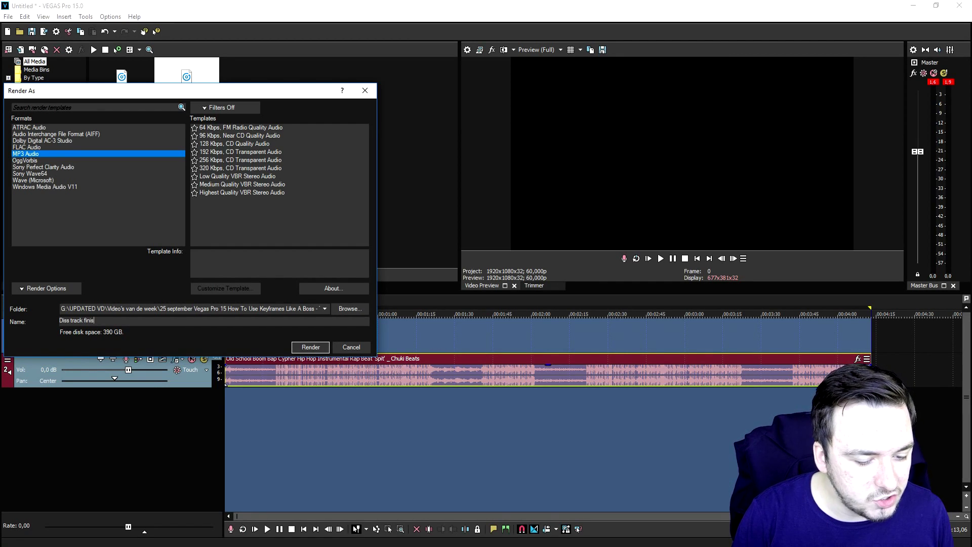
type("hed")
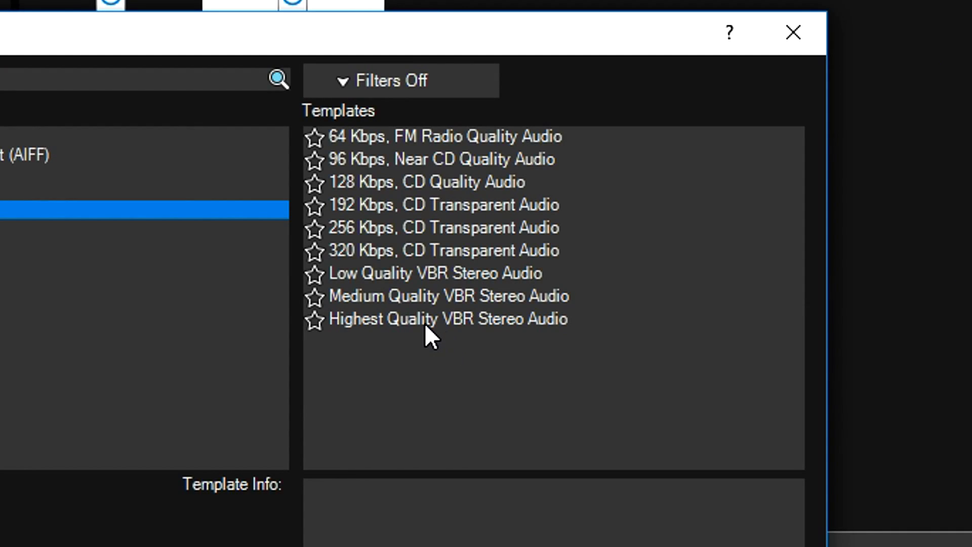
Render the selected range with the Highest Quality VBR Stereo Audio template and dismiss the finished render's dialog
left_click(424, 323)
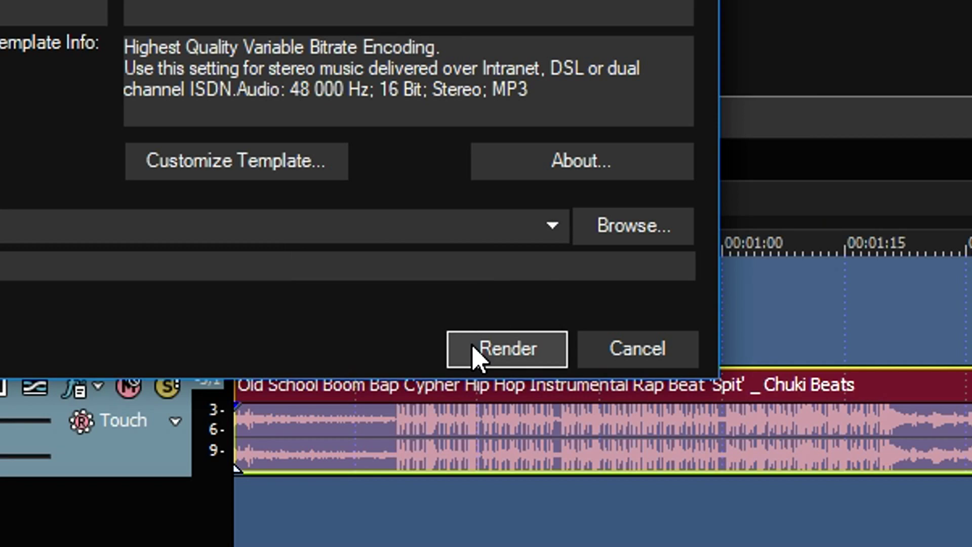
left_click(486, 347)
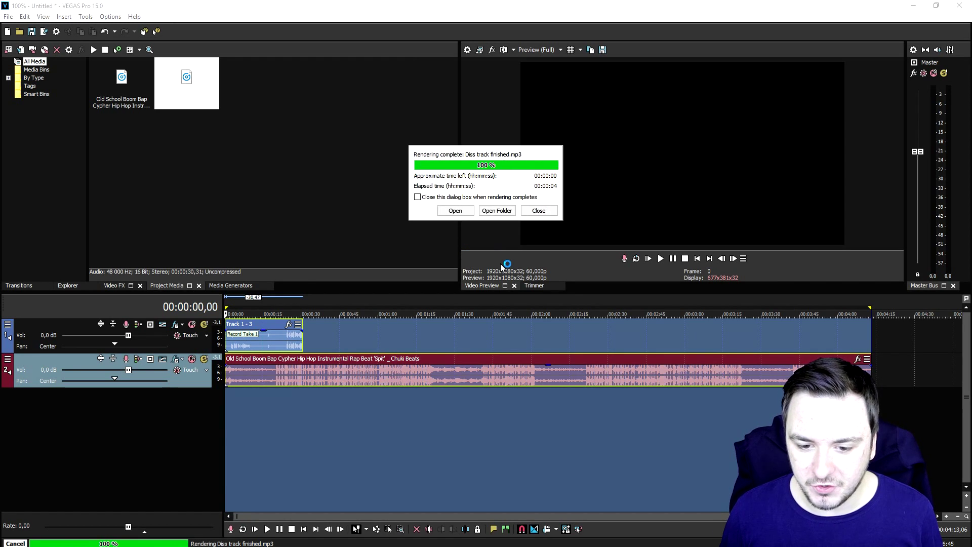
left_click(540, 213)
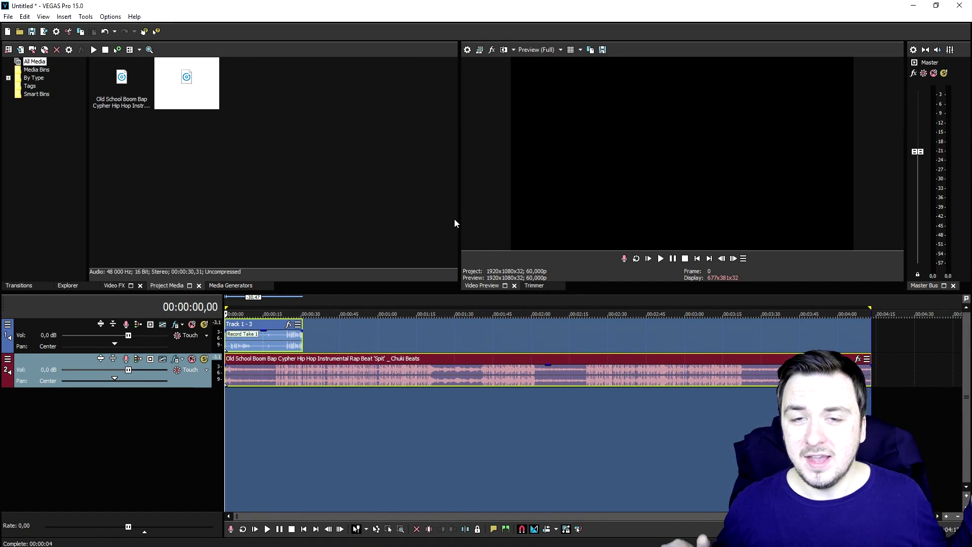
Delete the recorded take and the instrumental from the timeline, and clear the time selection
key("Delete")
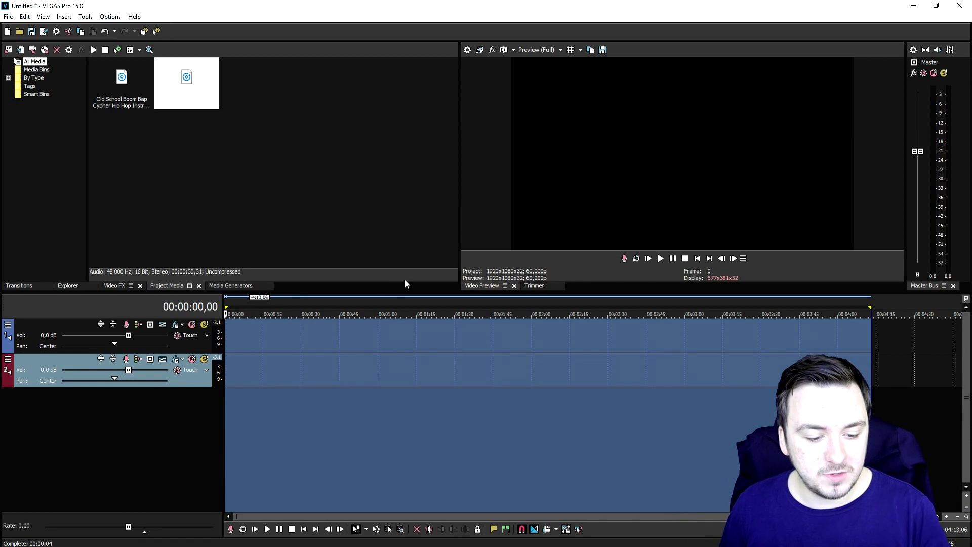
left_click(265, 337)
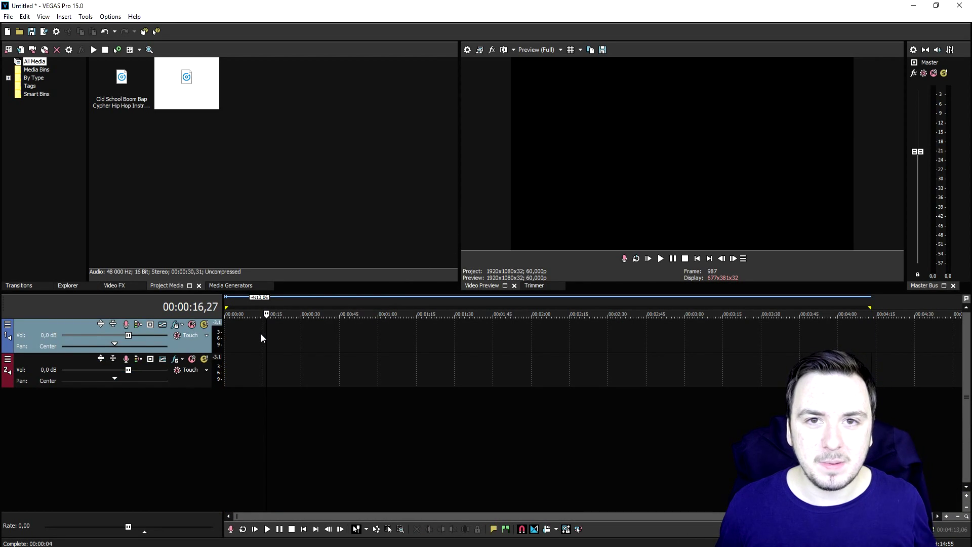
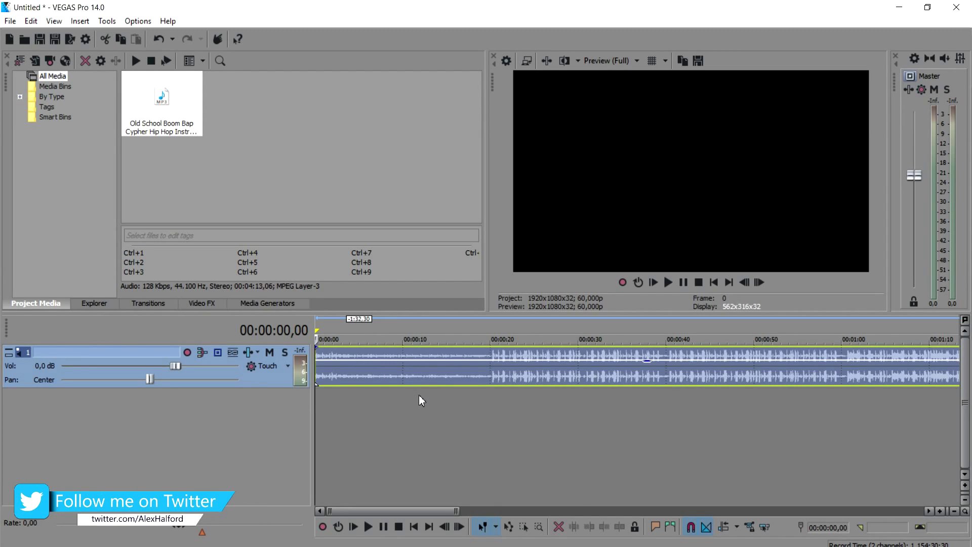
Adjust the volume level line of the instrumental event on the audio track
scroll(417, 389, "down", 2)
scroll(415, 387, "up", 2)
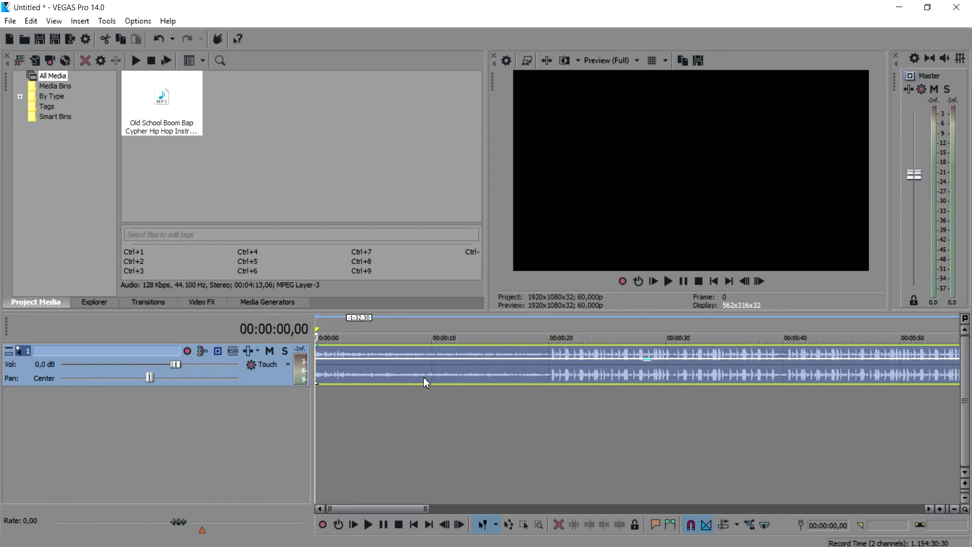
left_click_drag(456, 349, 456, 361)
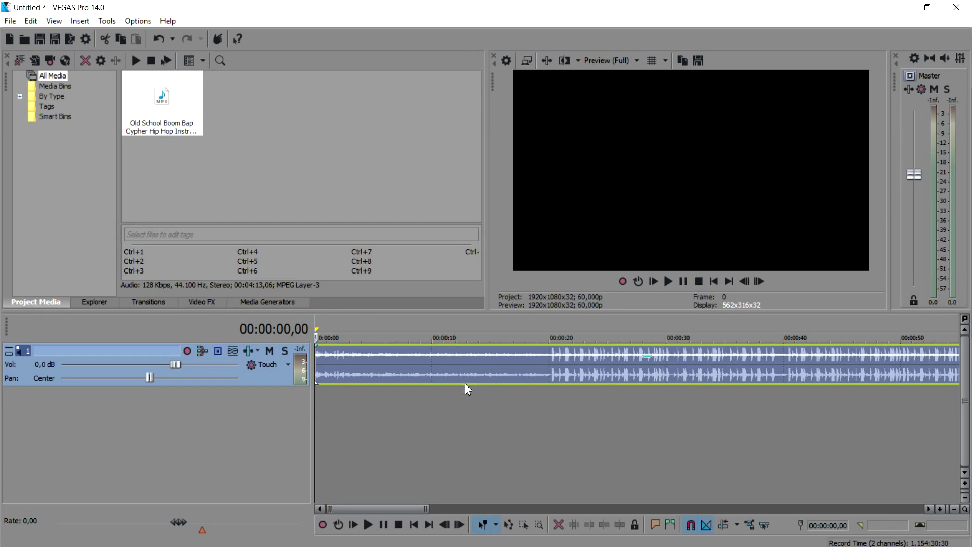
scroll(449, 375, "down", 5)
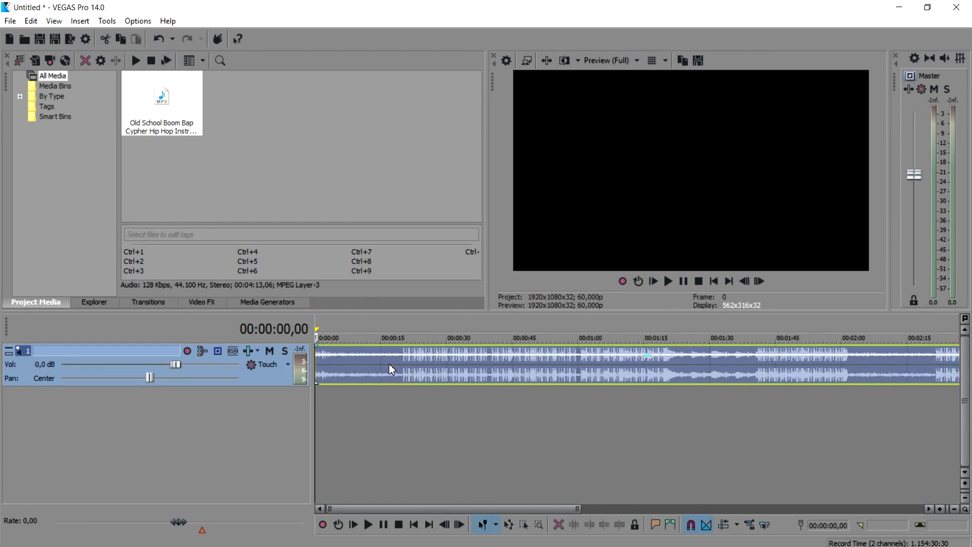
scroll(388, 363, "down", 1)
scroll(388, 364, "up", 2)
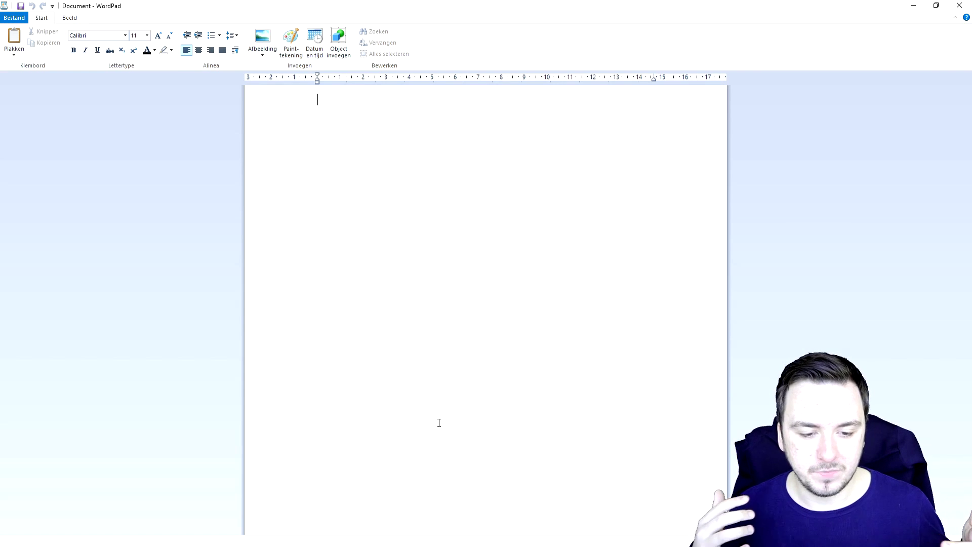
Switch to VEGAS Pro and place the Old School Boom Bap instrumental at the start of the second audio track
mouse_move(360, 539)
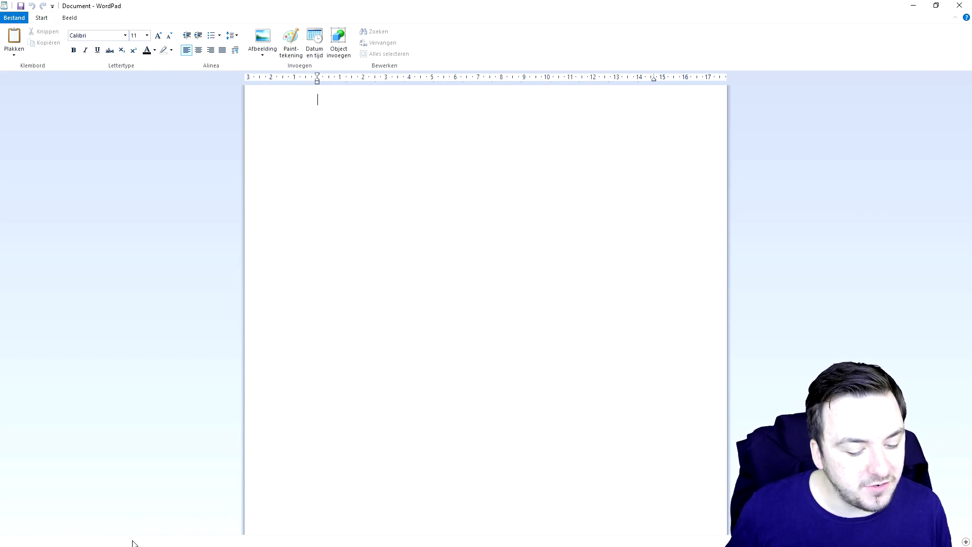
left_click(136, 543)
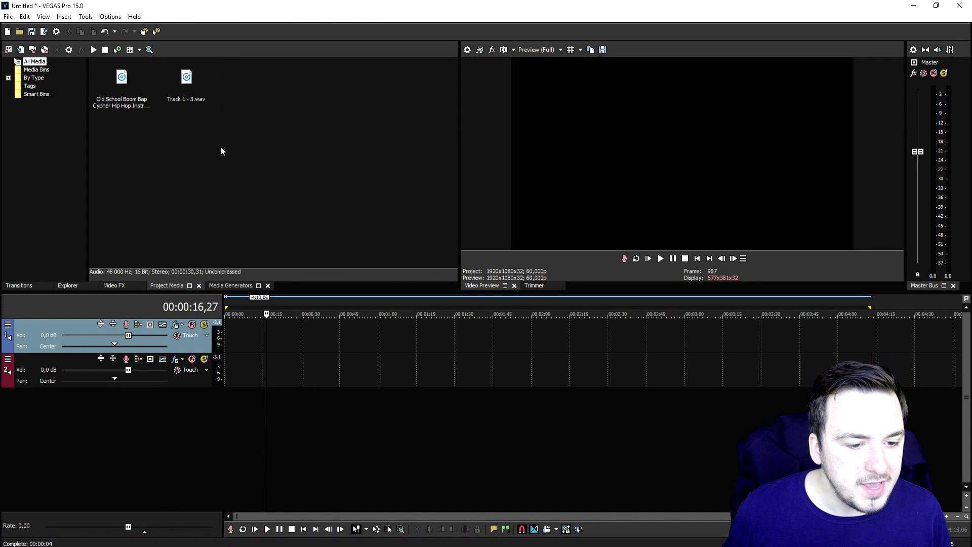
left_click_drag(121, 84, 263, 372)
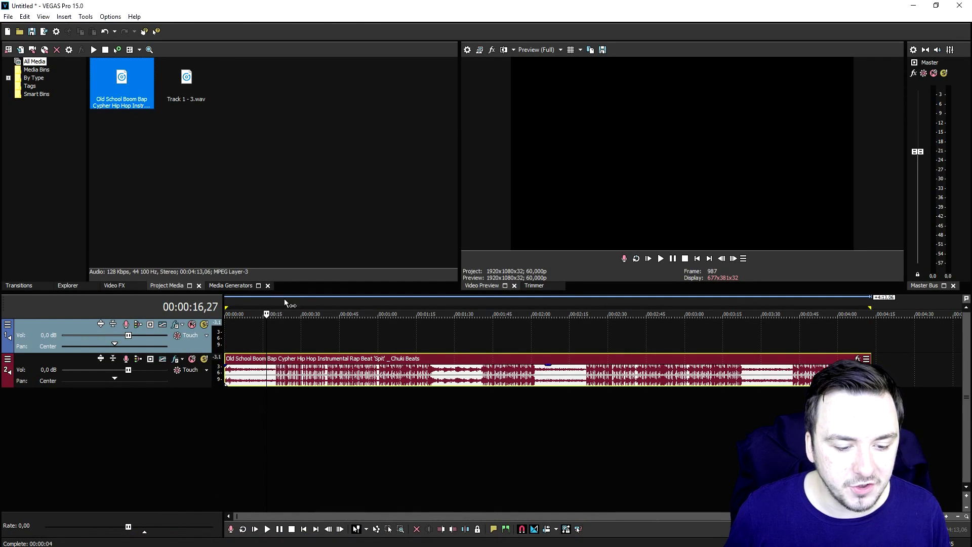
Place the playhead about 13 seconds into the instrumental, play a short passage and pause
scroll(329, 309, "up", 4)
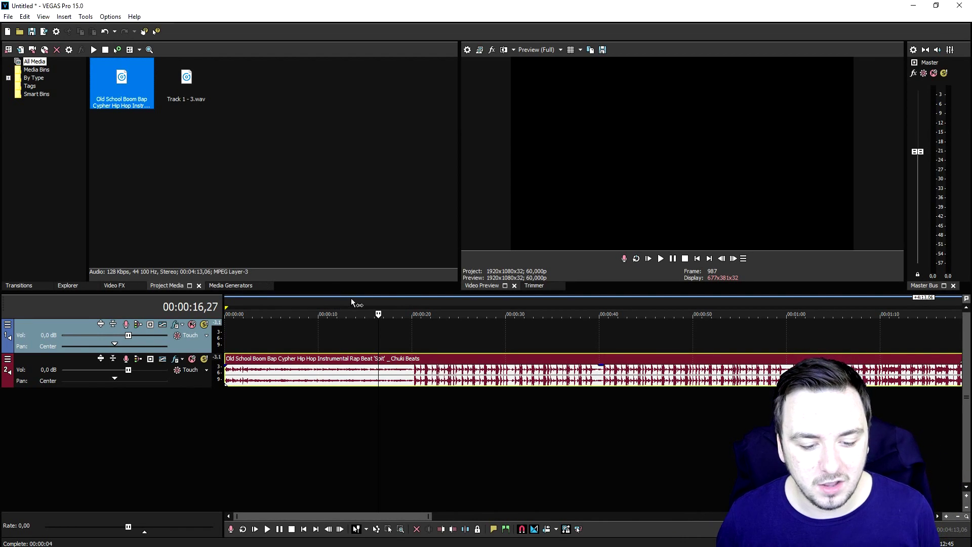
left_click(352, 297)
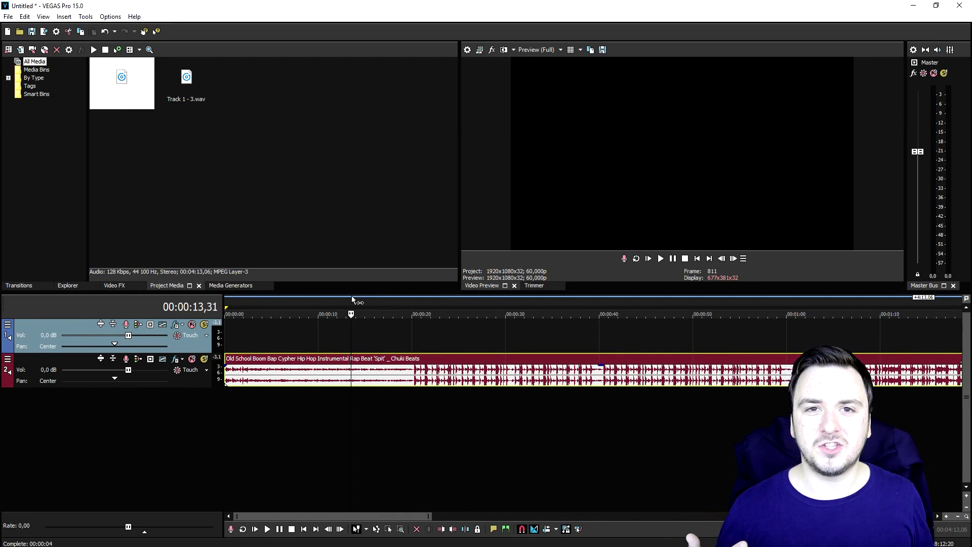
key("space")
key("Return")
scroll(360, 301, "down", 2)
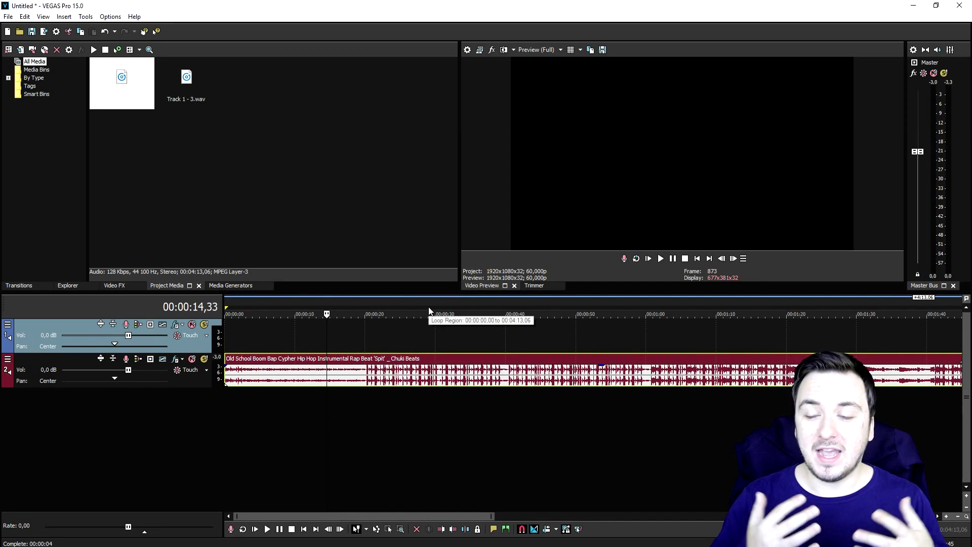